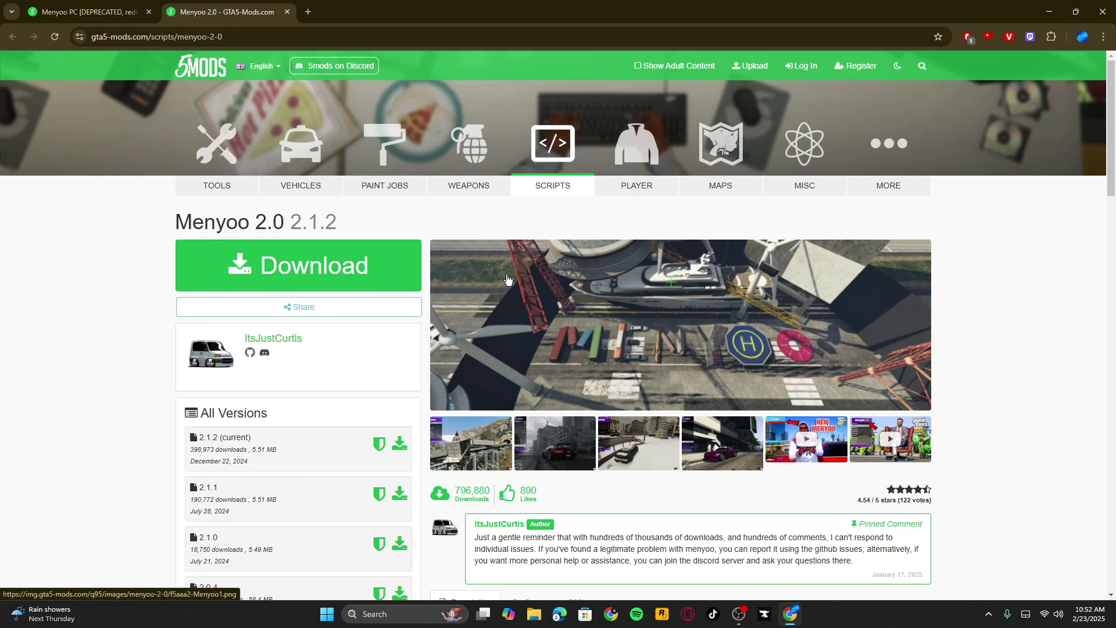
Step: Download the Menyoo 2.0 zip (MenyooSP, 5.5 MB) and check Chrome's download history
key(ctrl+shift+Tab)
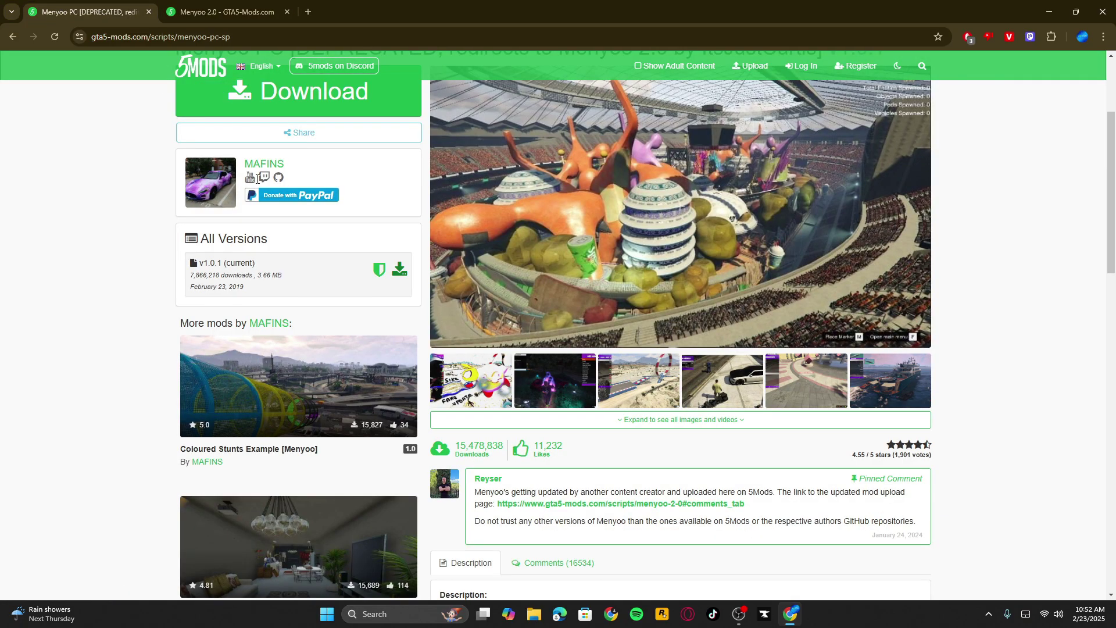
scroll(362, 287, up, 2)
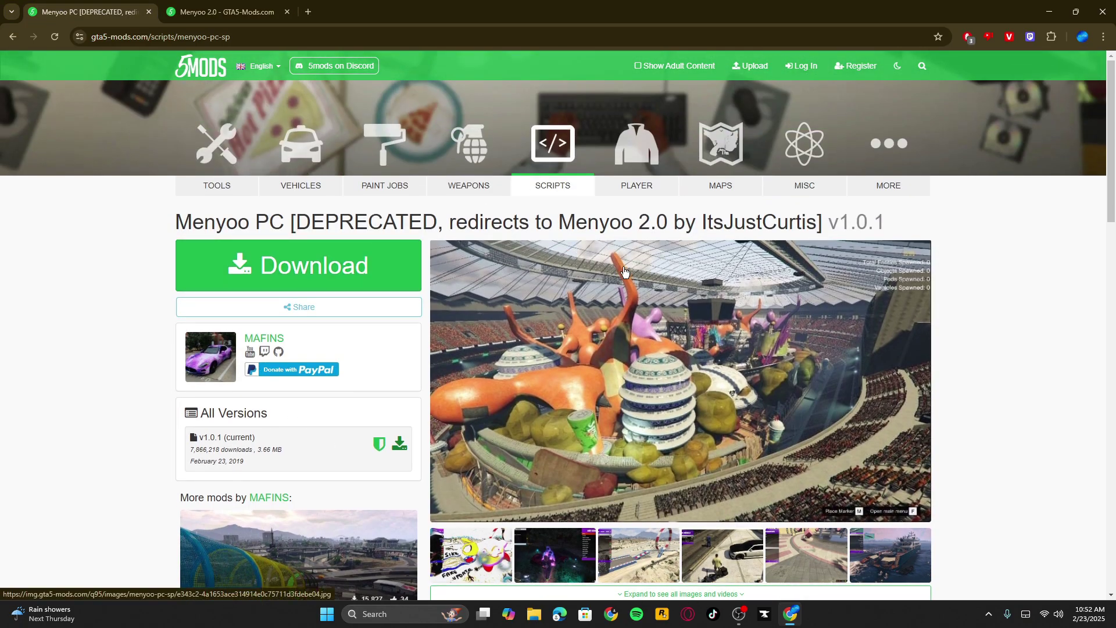
key(ctrl+Tab)
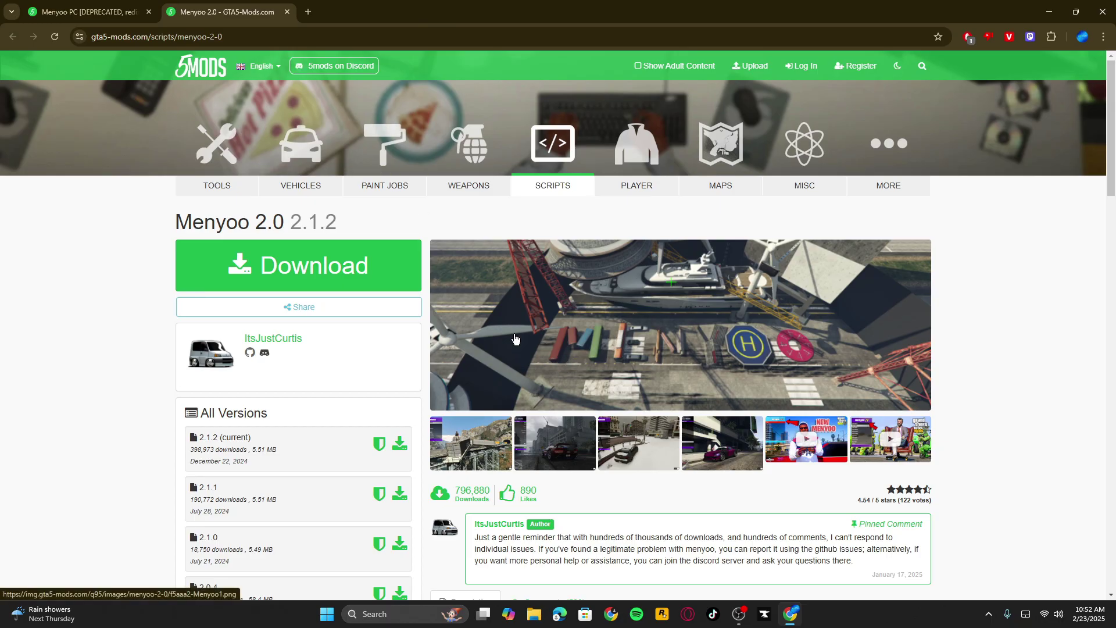
click(374, 267)
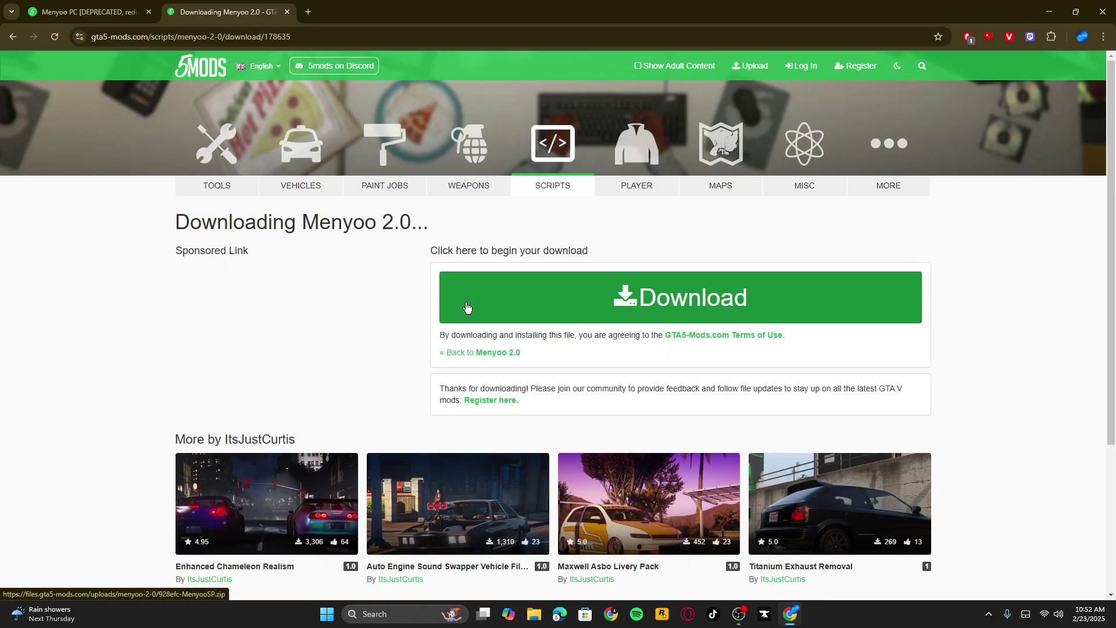
click(602, 300)
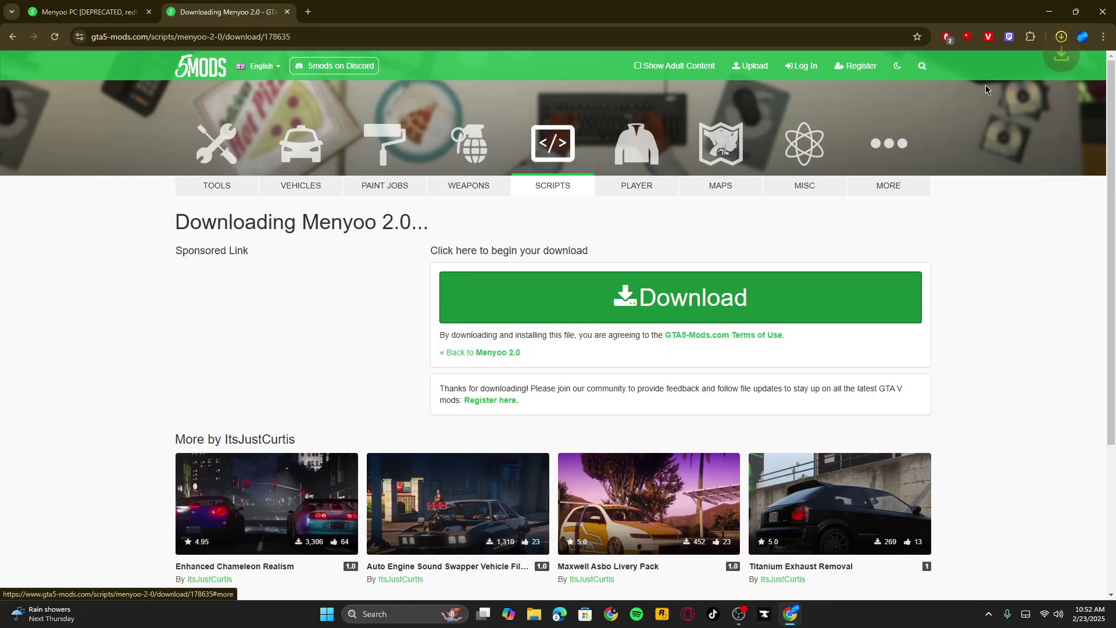
click(1061, 37)
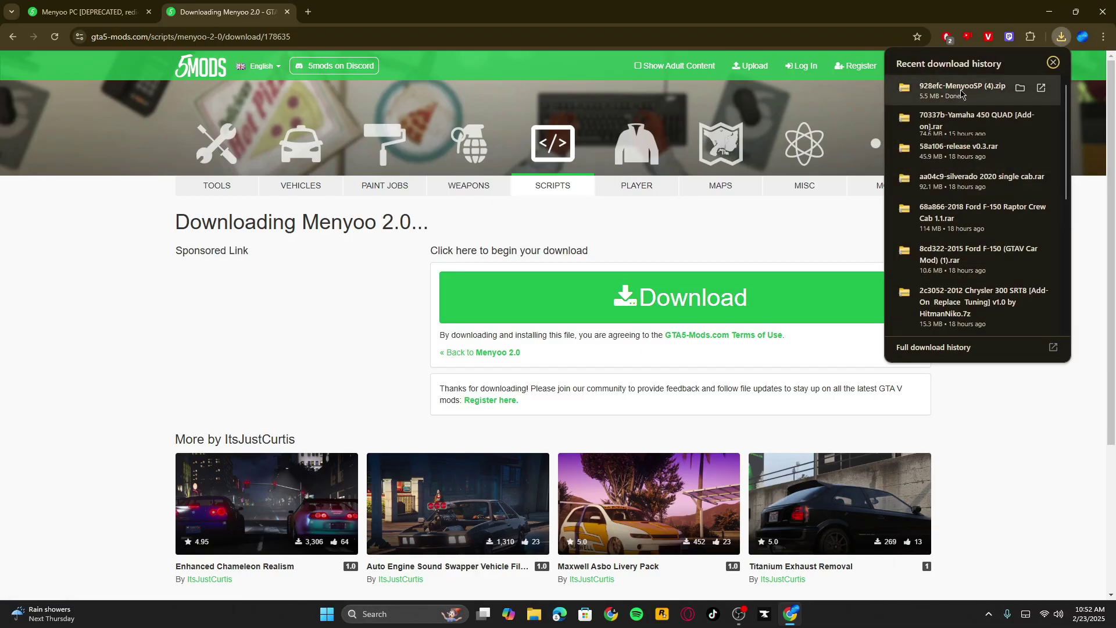
Step: Open the downloaded MenyooSP zip in Explorer and close Chrome
click(963, 94)
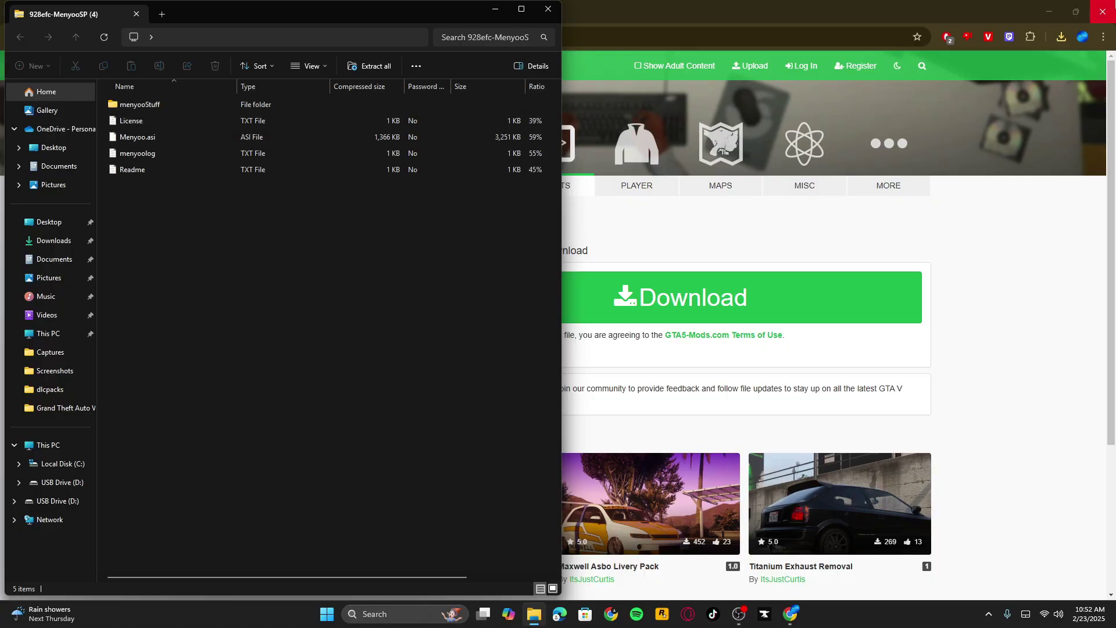
click(1102, 9)
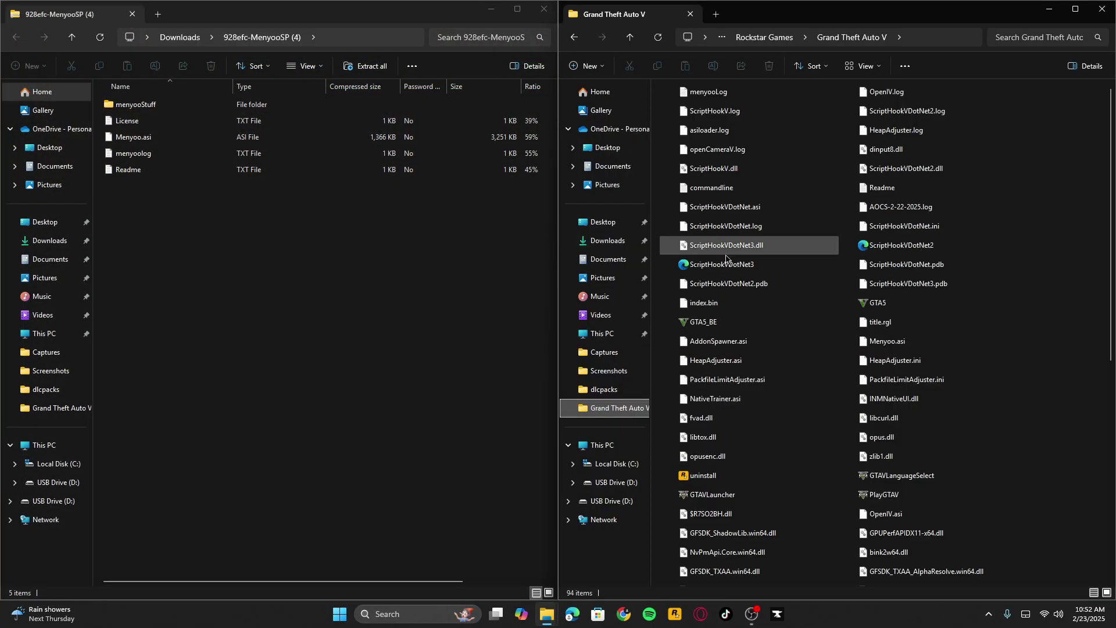
Step: Copy menyooStuff and Menyoo.asi into the GTA V folder, replacing files, and open Readme.txt
double_click(189, 108)
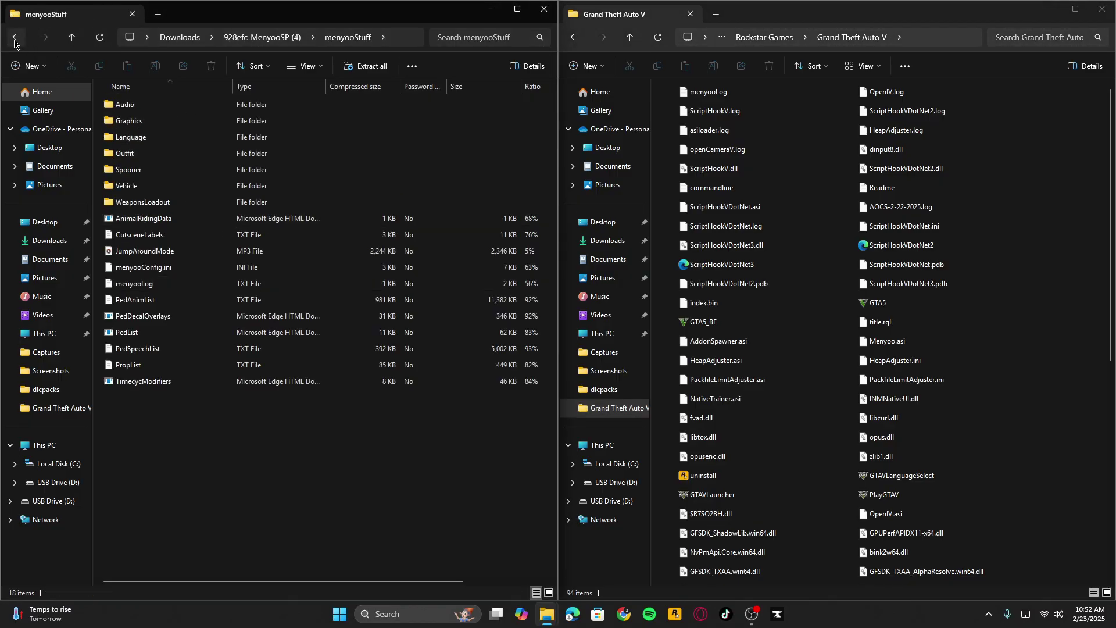
click(15, 41)
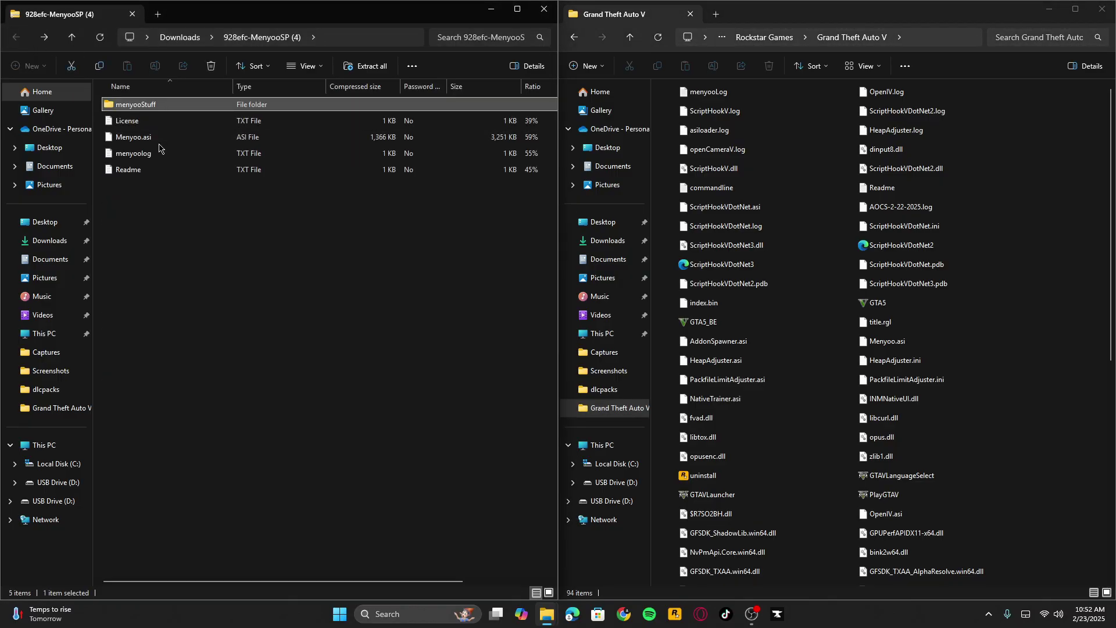
ctrl+click(159, 141)
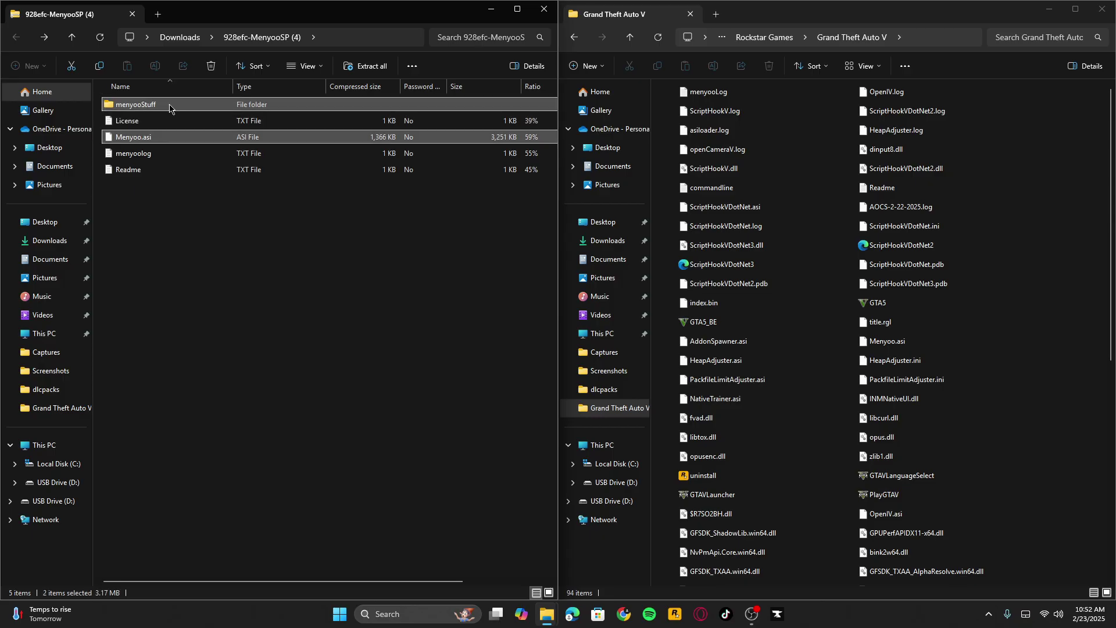
drag(168, 108, 1018, 192)
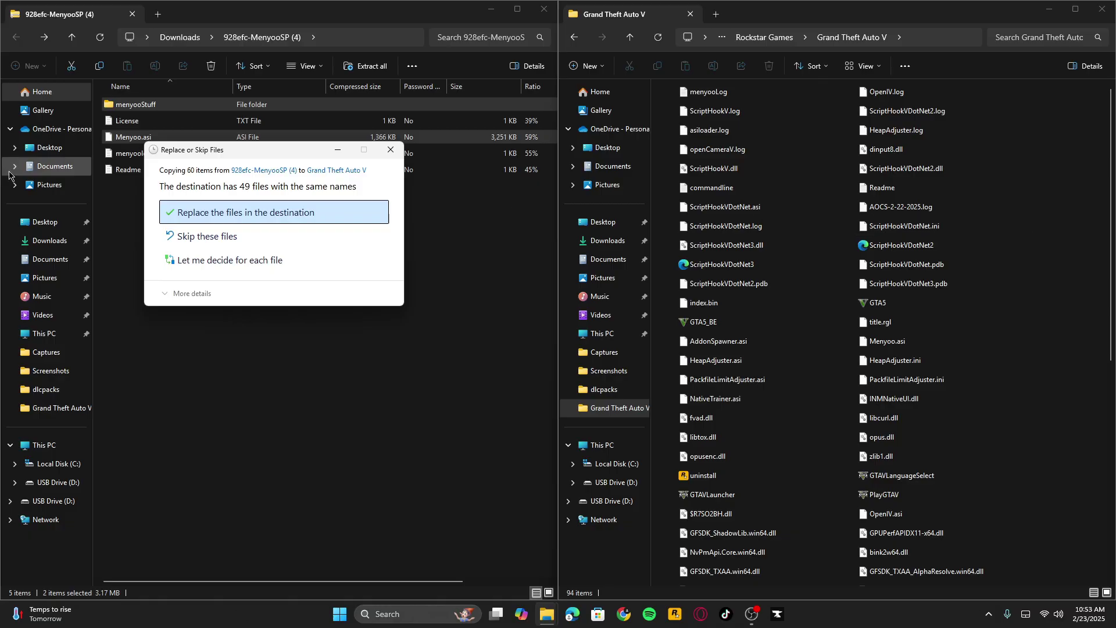
click(240, 213)
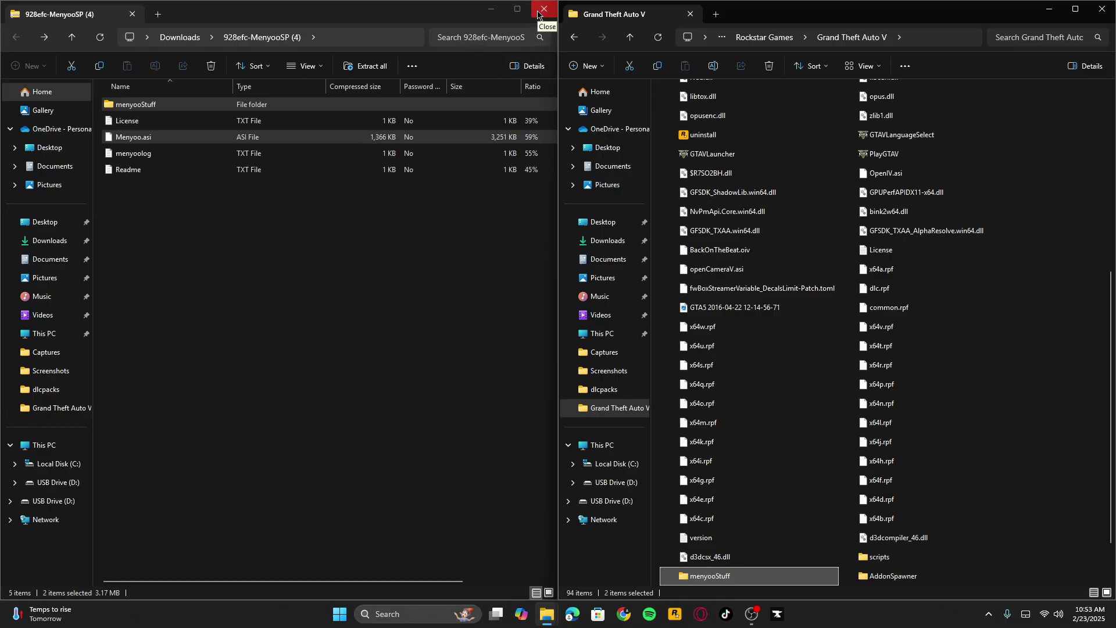
double_click(188, 172)
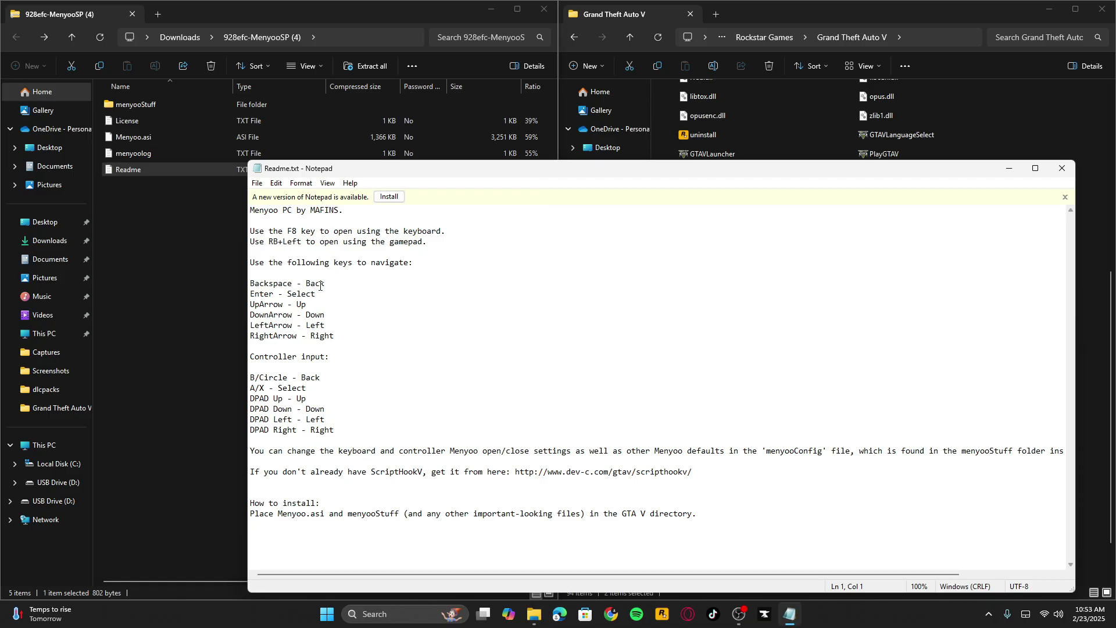
scroll(361, 321, right, 3)
scroll(362, 324, left, 3)
Step: Highlight the Readme's How to install line, close Notepad and both Explorer windows, then start GTA V
drag(250, 515, 638, 522)
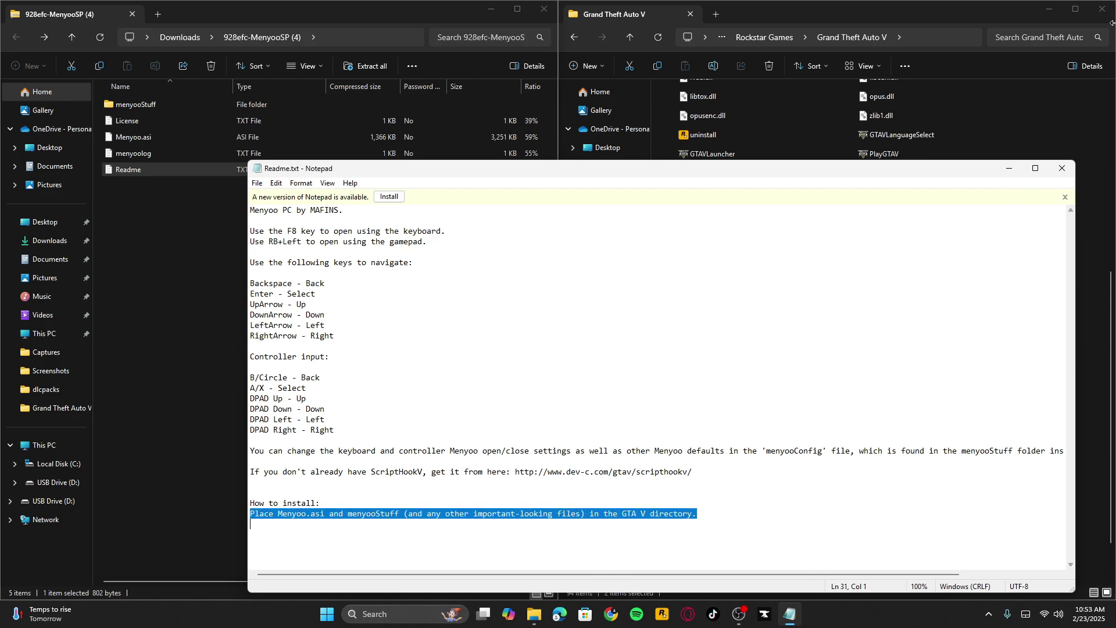
click(1061, 168)
click(1101, 8)
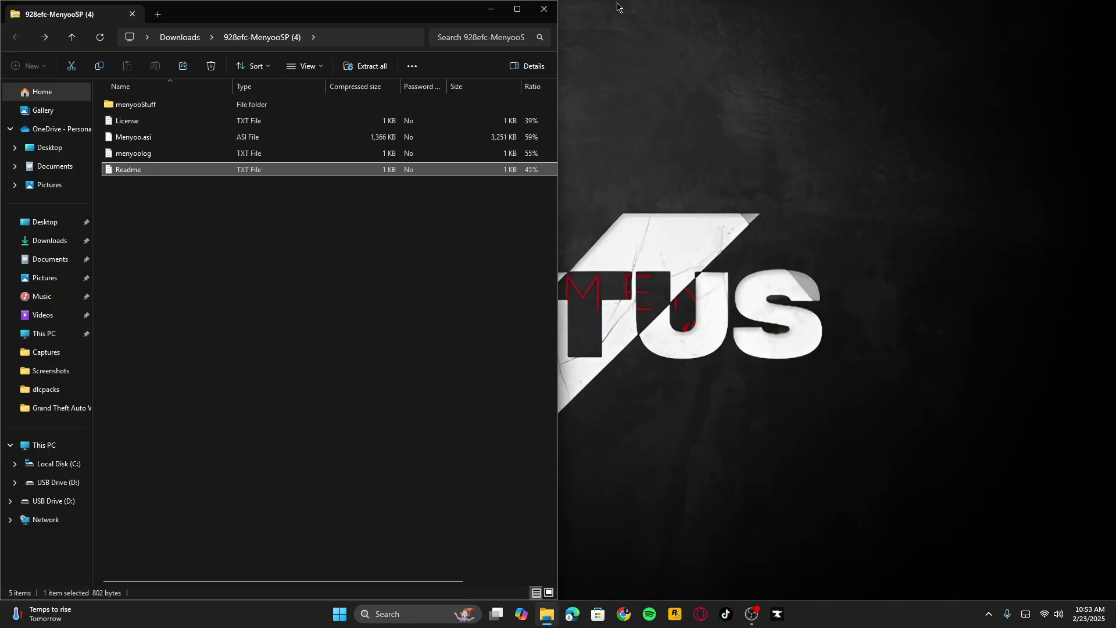
click(544, 9)
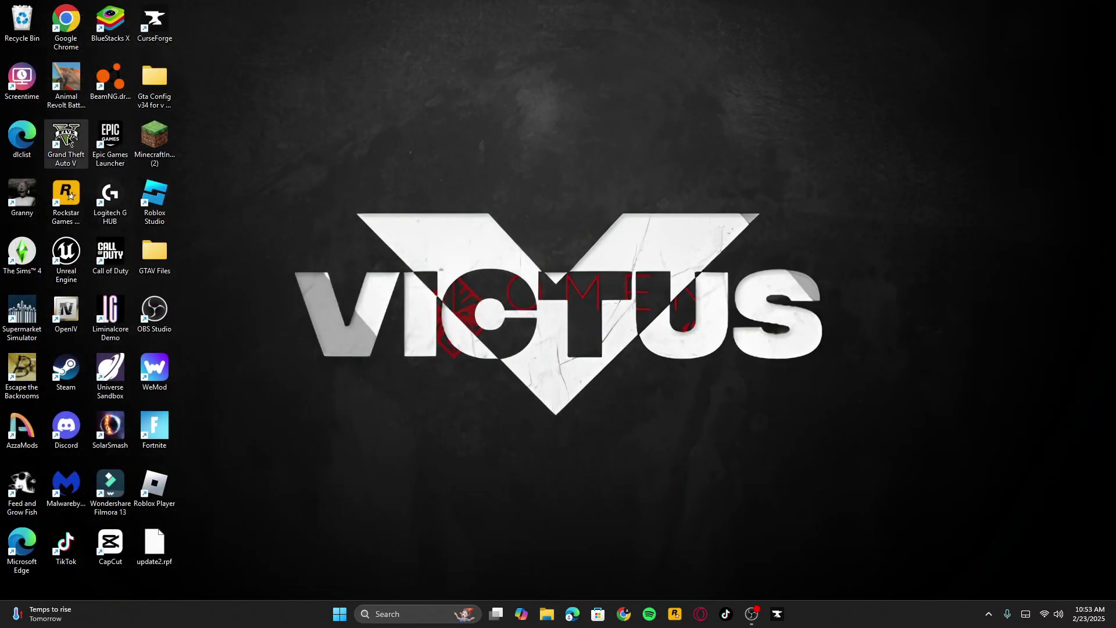
double_click(66, 140)
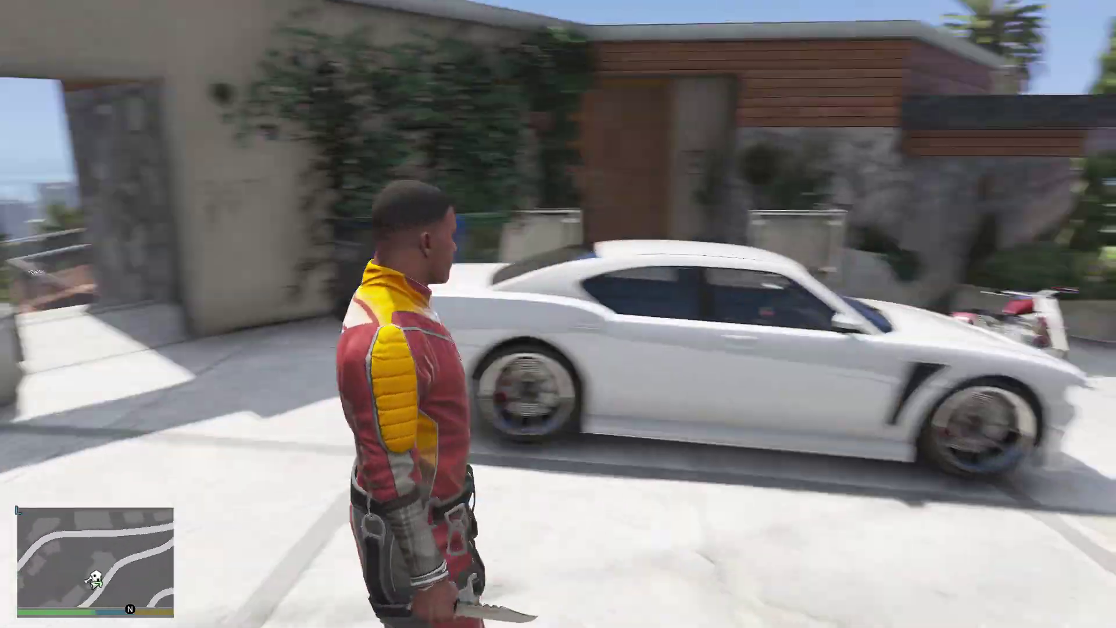
scroll(559, 314, down, 1)
key(Tab)
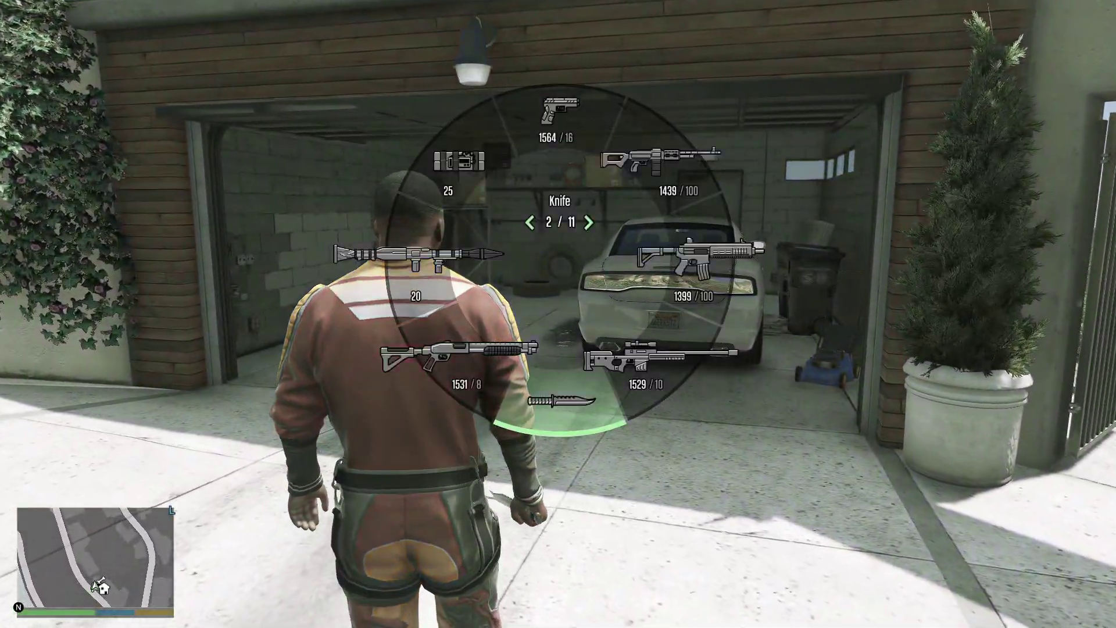
key(w)
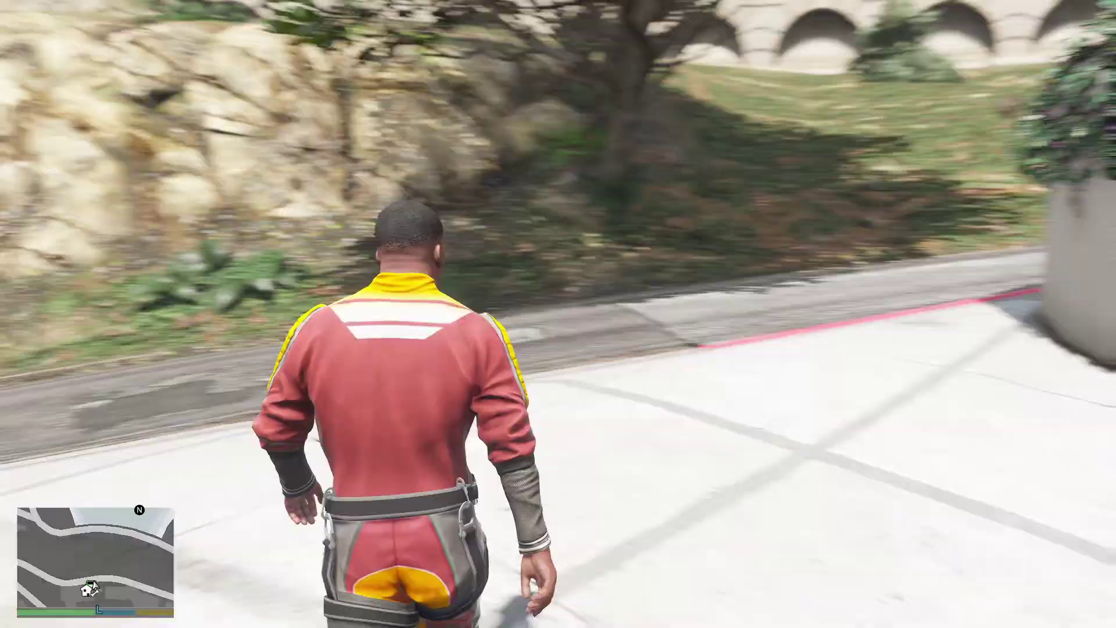
Step: Open Menyoo with F8 and spawn random vehicles from Vehicle Options > Vehicle Spawner
key(F8)
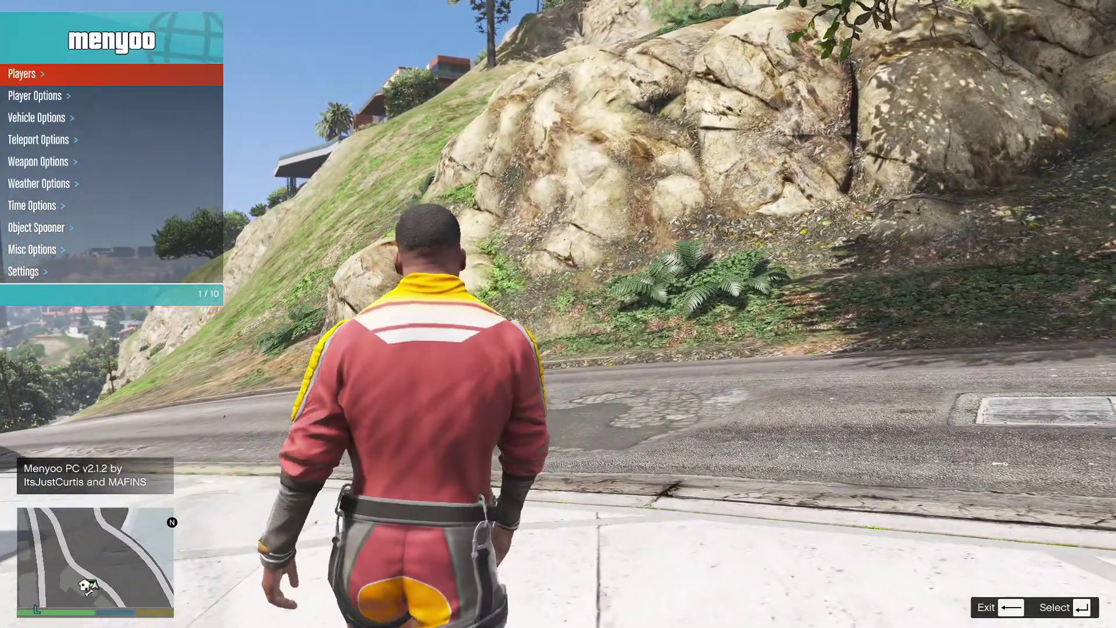
key(Return)
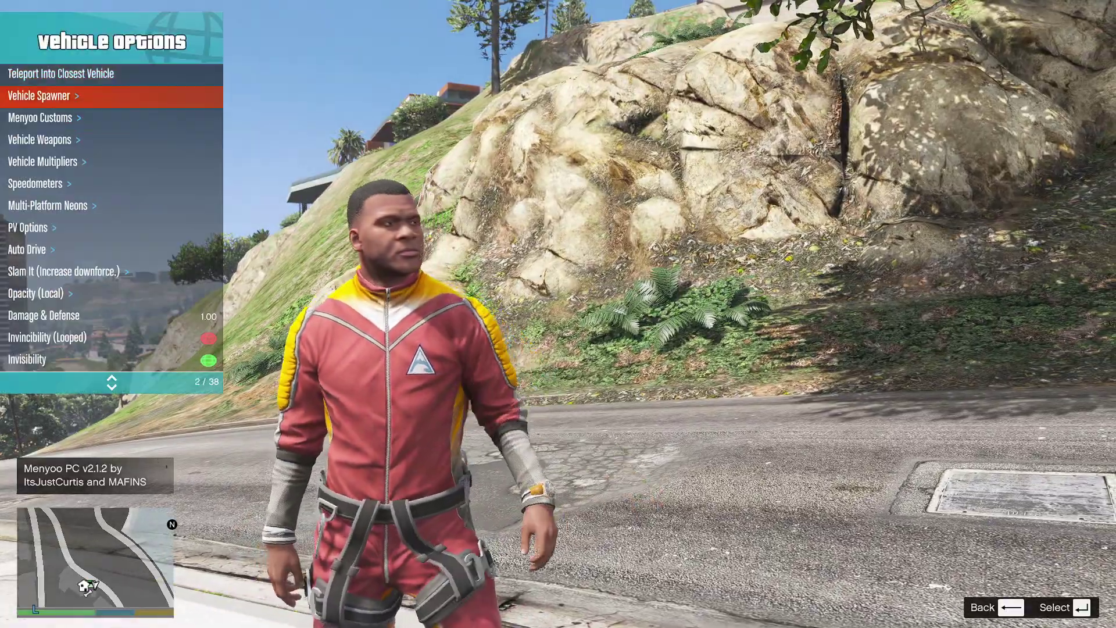
key(Return)
key(Return)
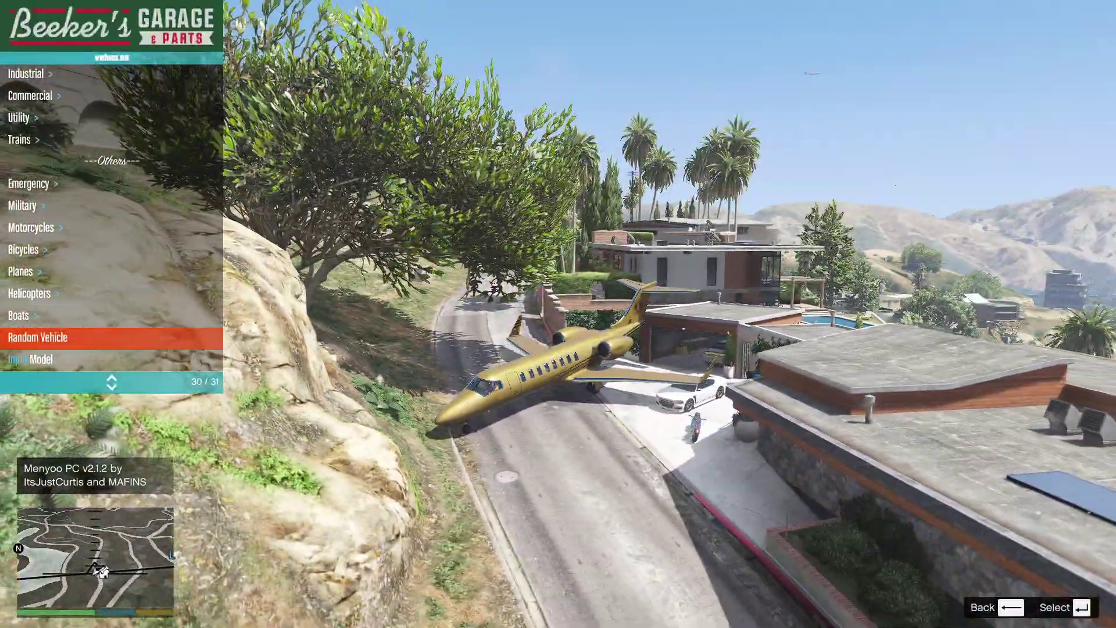
key(Return)
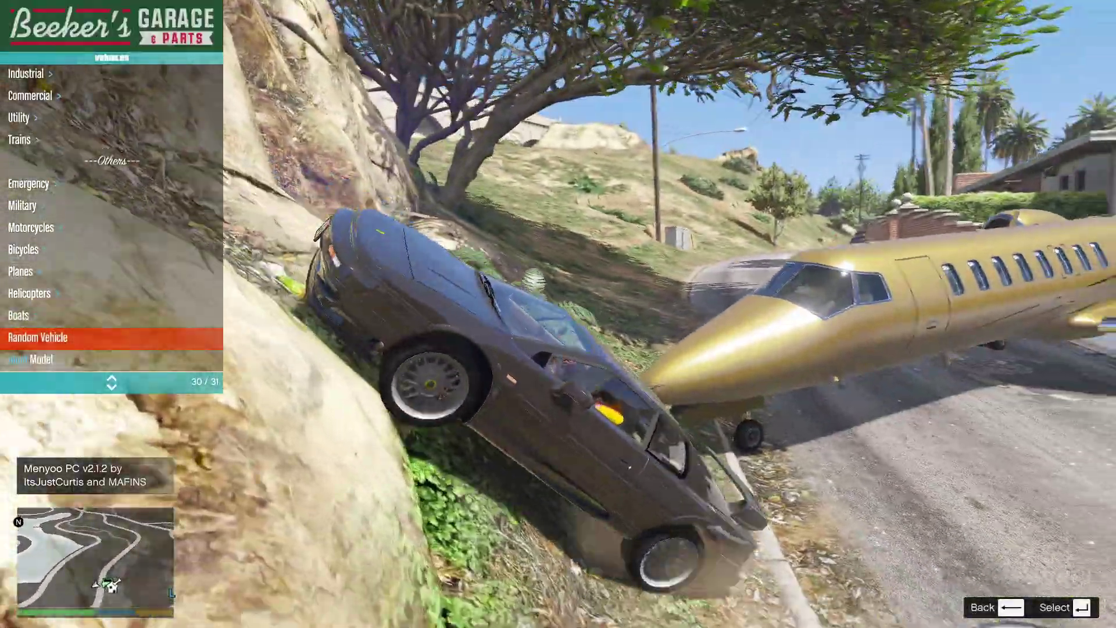